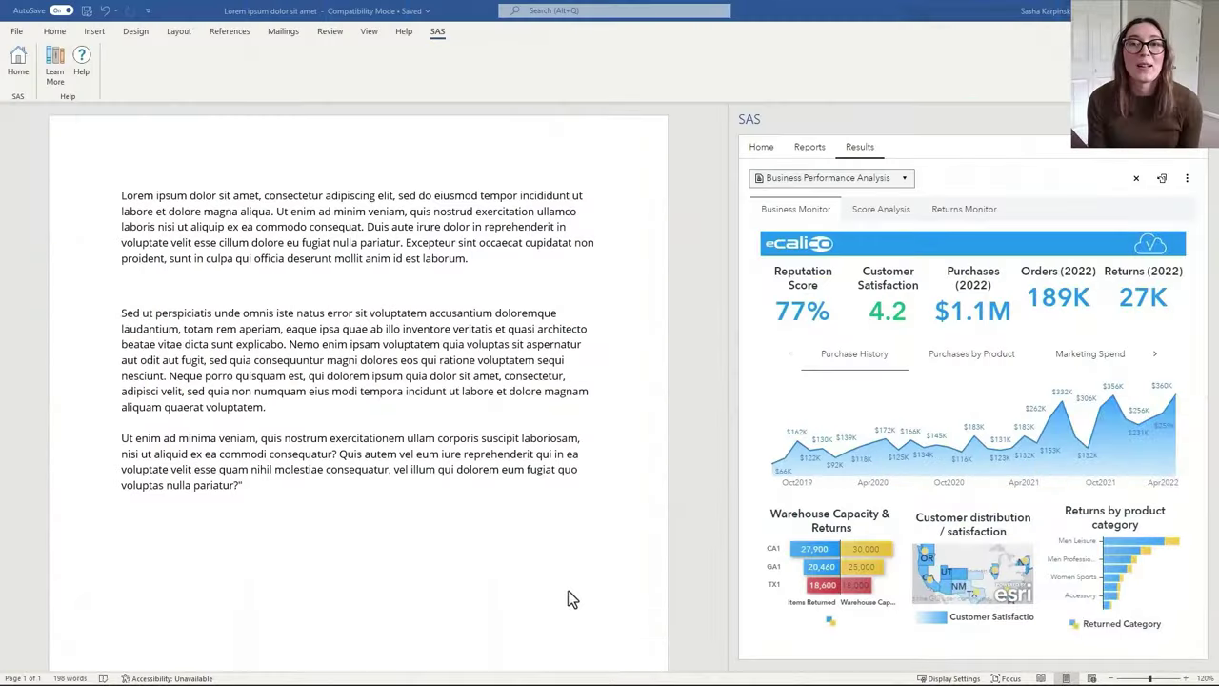
Apply and clear a TX map filter, then insert the Returns by product category chart into Word.
{"action": "left_click", "coordinate": [976, 602]}
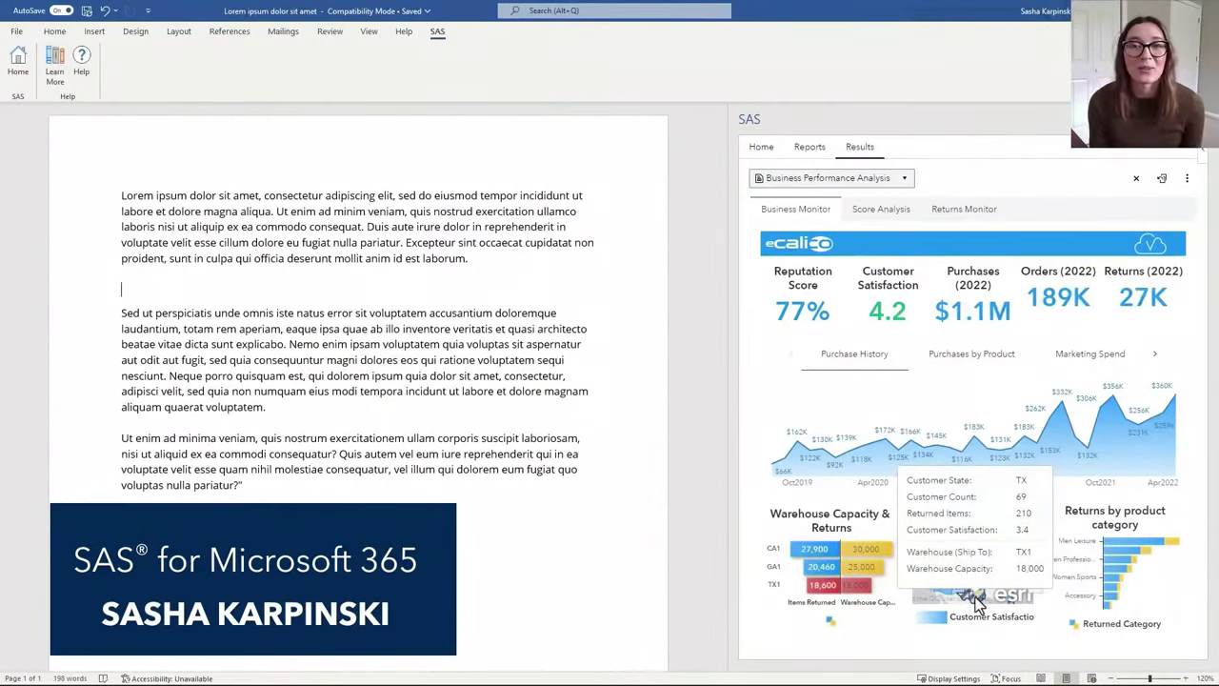
{"action": "left_click", "coordinate": [976, 603]}
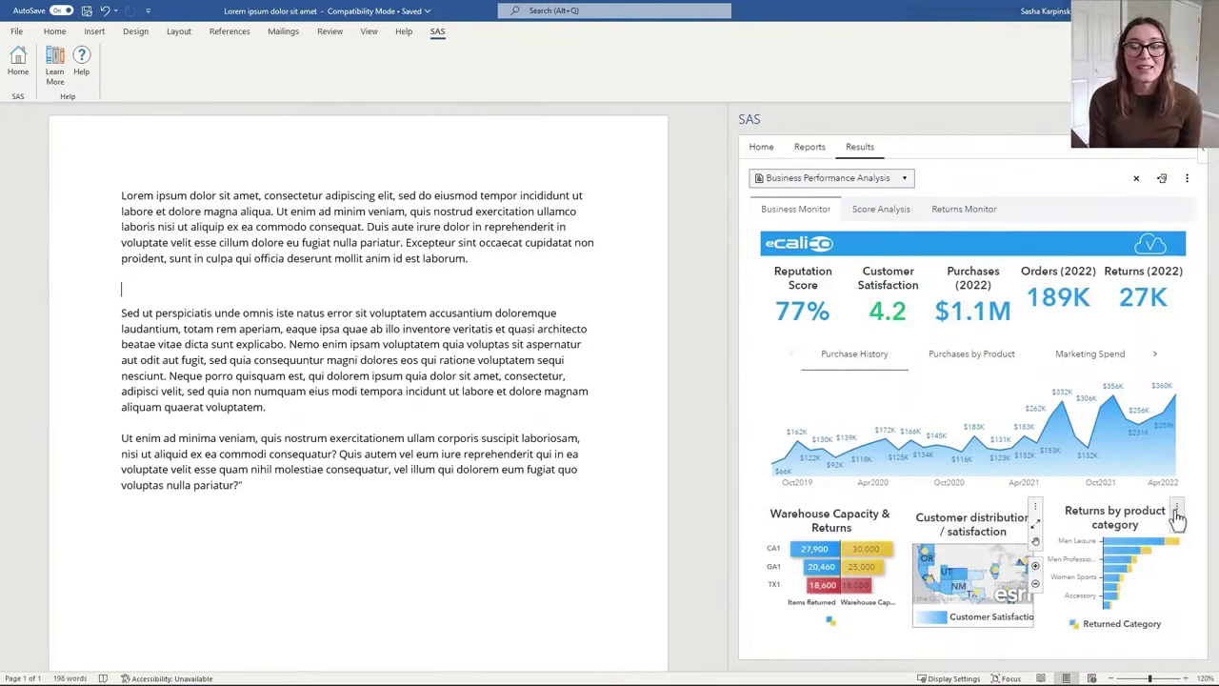
{"action": "scroll", "coordinate": [1178, 536], "scroll_direction": "down", "scroll_amount": 1}
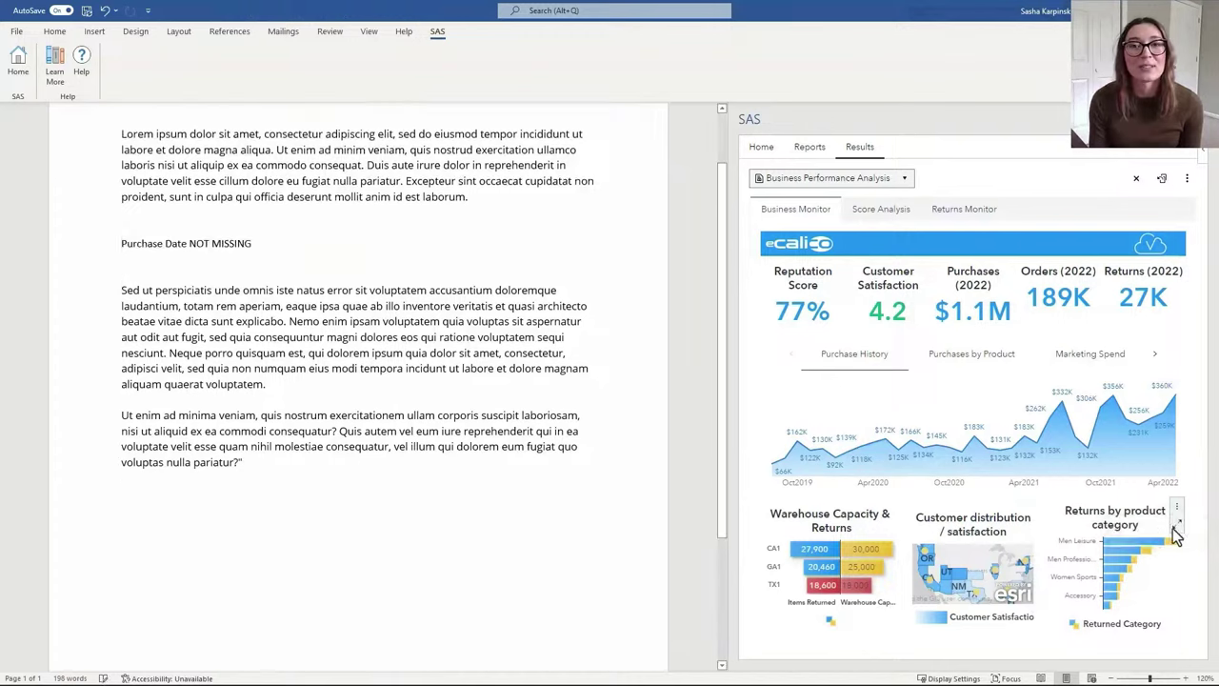
{"action": "left_click", "coordinate": [1176, 525]}
{"action": "scroll", "coordinate": [409, 479], "scroll_direction": "up", "scroll_amount": 4}
{"action": "scroll", "coordinate": [407, 479], "scroll_direction": "up", "scroll_amount": 1}
{"action": "left_click", "coordinate": [307, 414]}
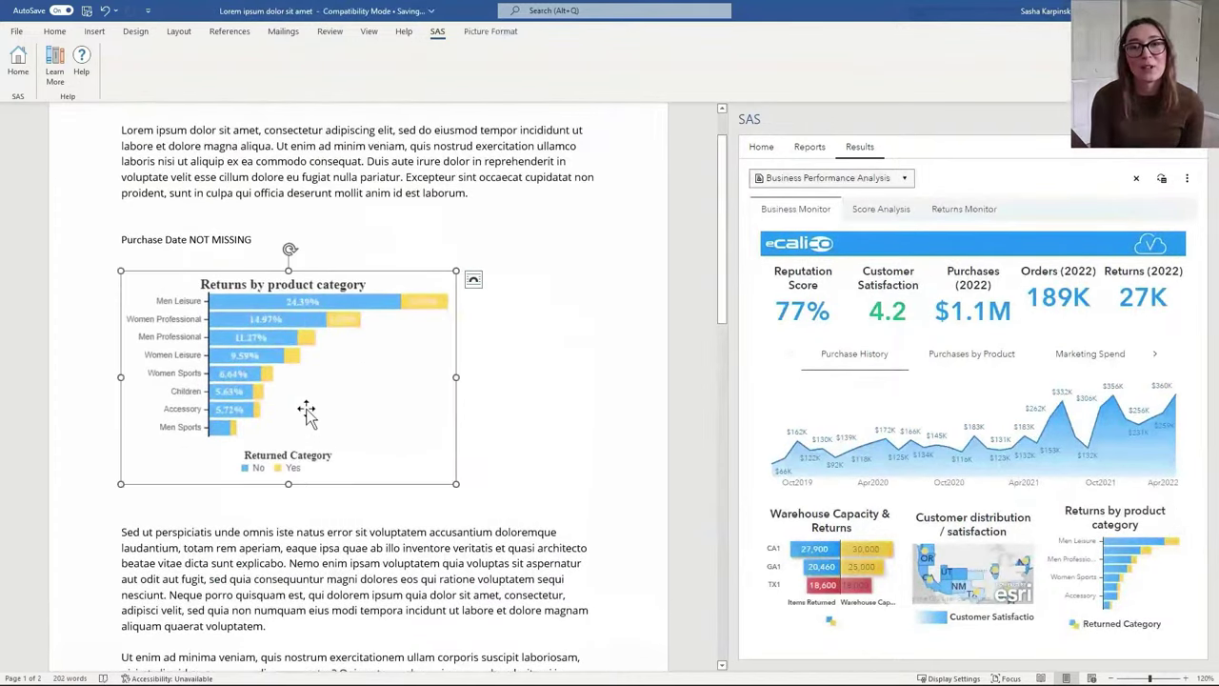
Center the inserted returns chart on the page.
{"action": "left_click", "coordinate": [54, 32]}
{"action": "left_click", "coordinate": [320, 78]}
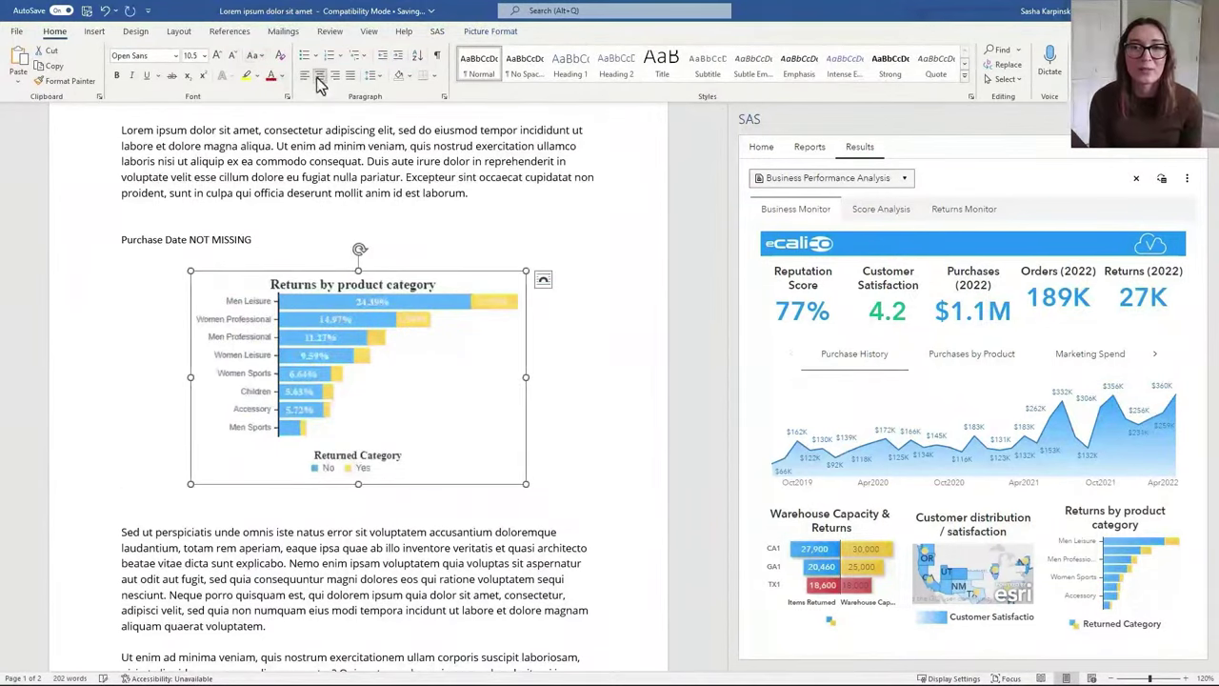
{"action": "left_click", "coordinate": [600, 451]}
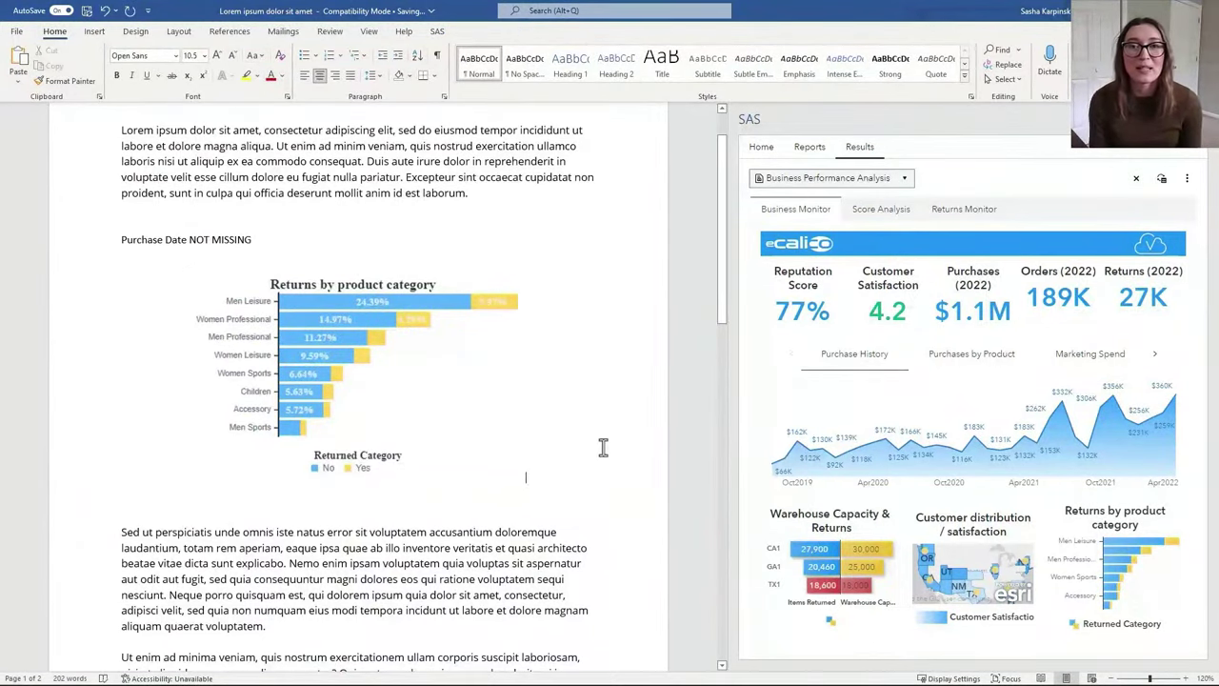
Filter the report to the TX1 warehouse and update the document's returns chart.
{"action": "left_click", "coordinate": [854, 587]}
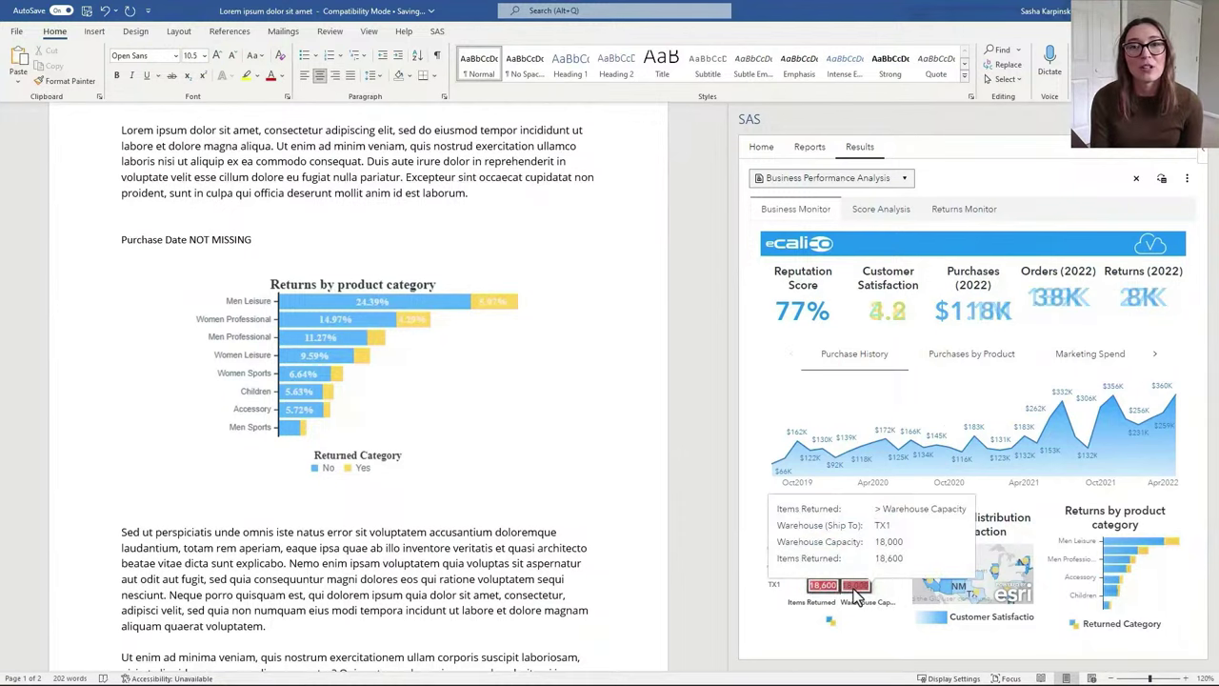
{"action": "left_click", "coordinate": [1177, 506]}
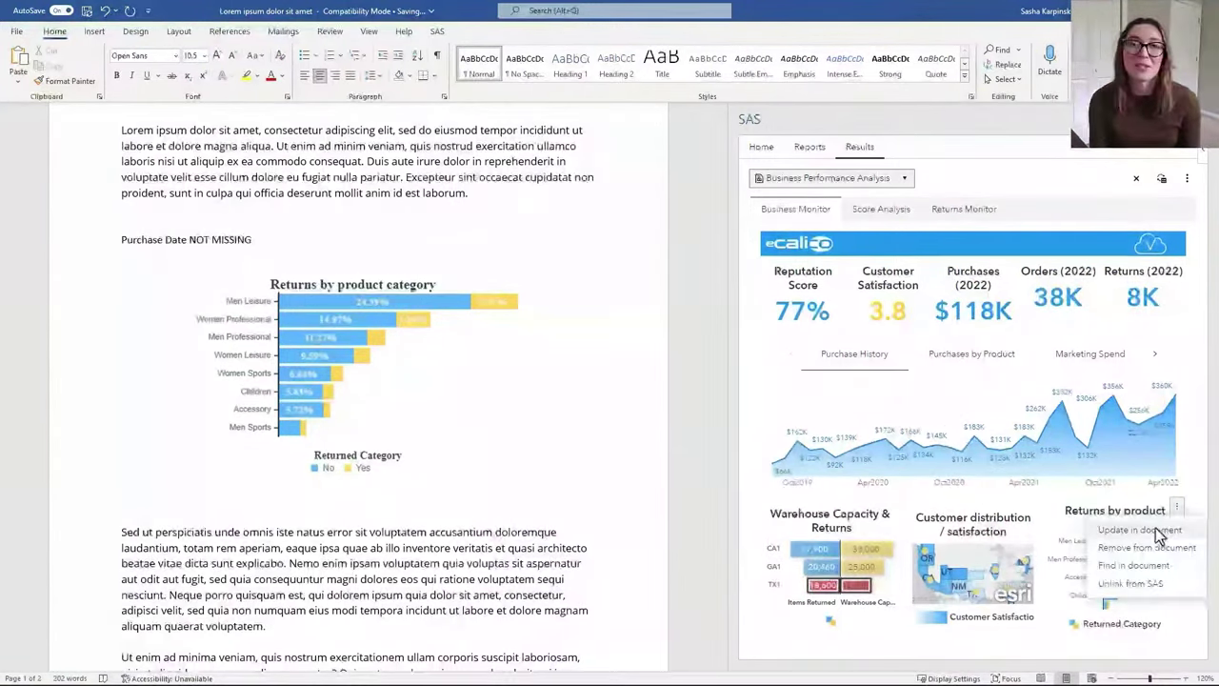
{"action": "left_click", "coordinate": [1157, 531]}
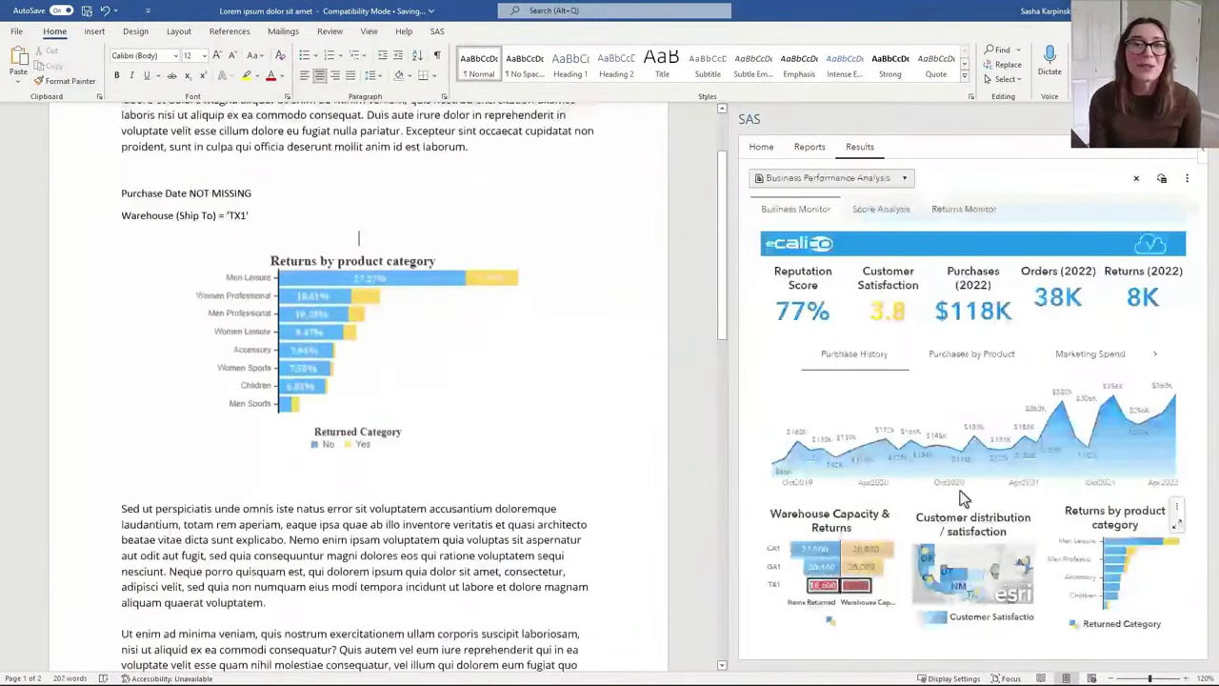
{"action": "scroll", "coordinate": [691, 456], "scroll_direction": "down", "scroll_amount": 5}
{"action": "scroll", "coordinate": [690, 456], "scroll_direction": "down", "scroll_amount": 5}
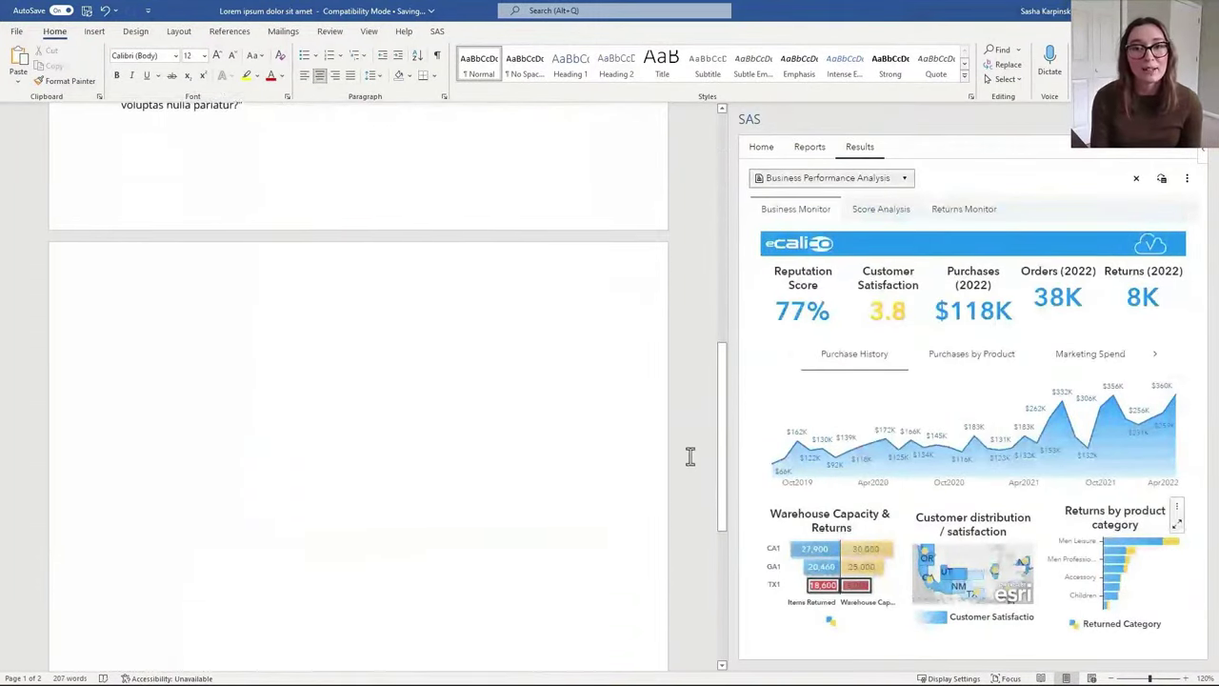
Insert the Purchases by Product monthly amounts table at the top of page 2.
{"action": "left_click", "coordinate": [427, 302]}
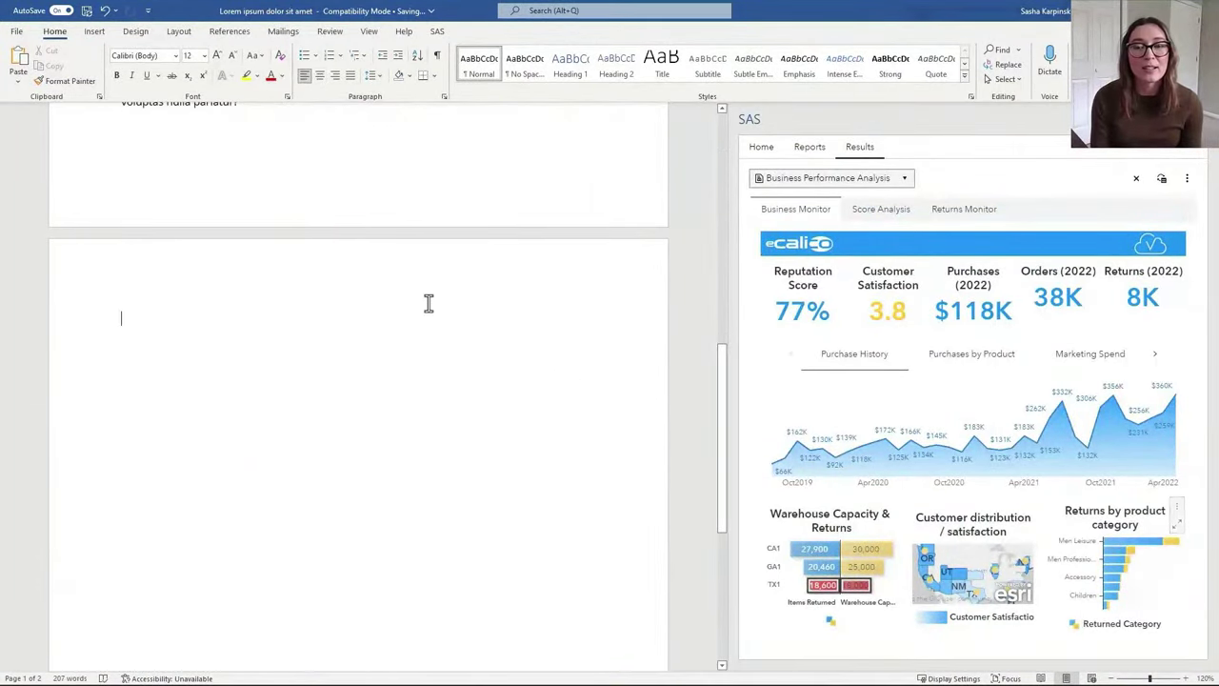
{"action": "left_click", "coordinate": [953, 356]}
{"action": "left_click", "coordinate": [1178, 396]}
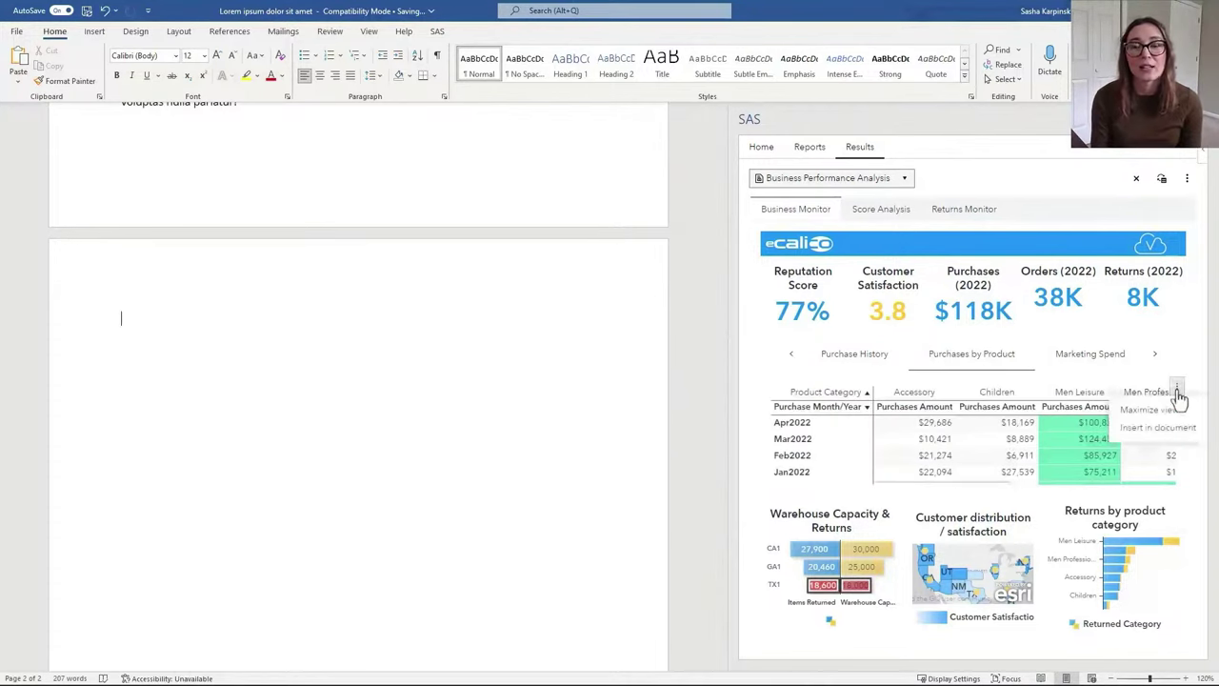
{"action": "left_click", "coordinate": [1162, 429]}
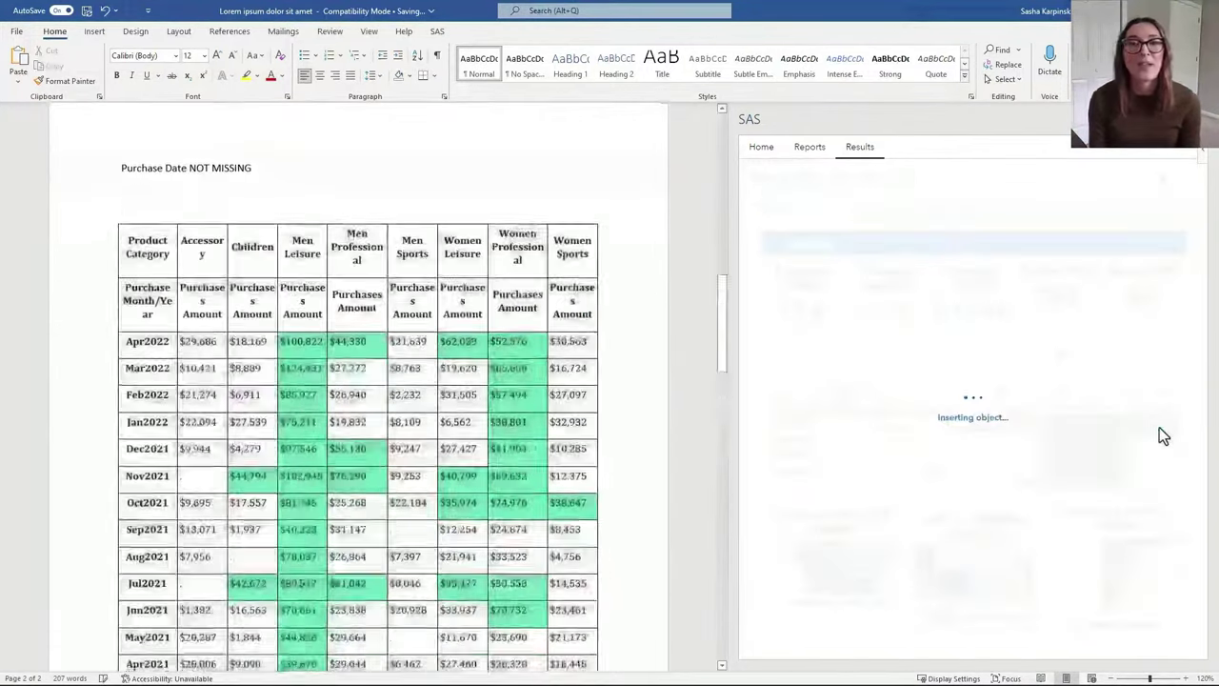
{"action": "scroll", "coordinate": [607, 346], "scroll_direction": "up", "scroll_amount": 4}
{"action": "scroll", "coordinate": [598, 350], "scroll_direction": "up", "scroll_amount": 10}
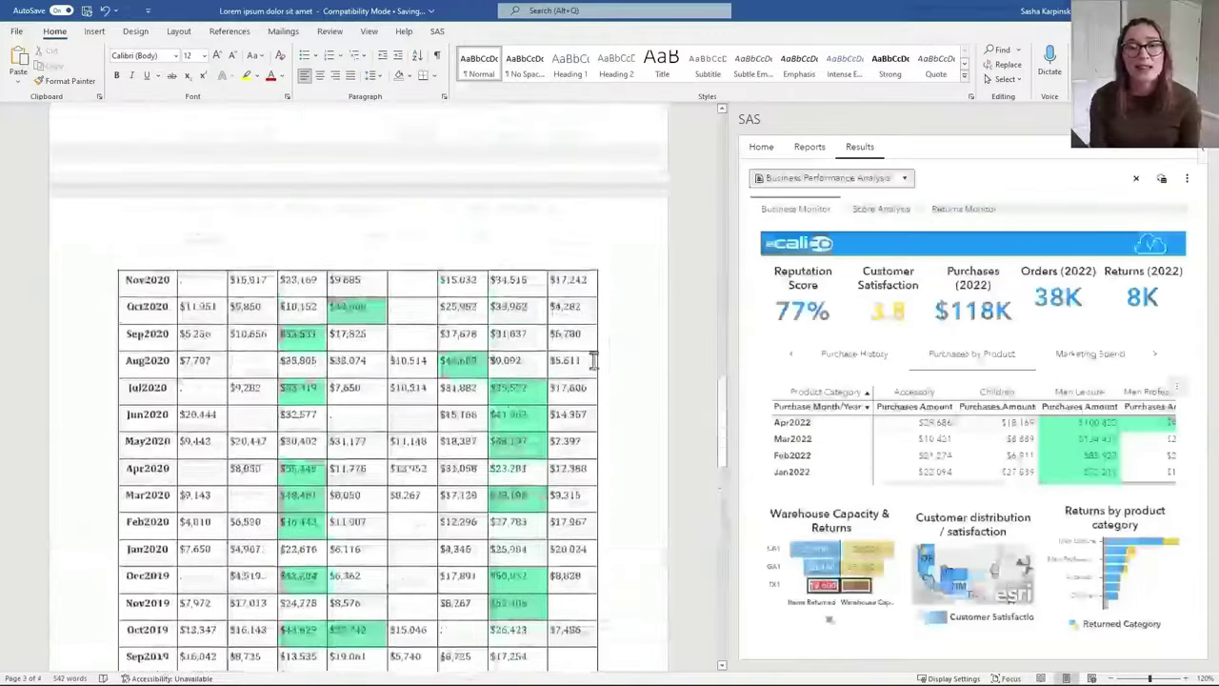
{"action": "scroll", "coordinate": [592, 360], "scroll_direction": "up", "scroll_amount": 6}
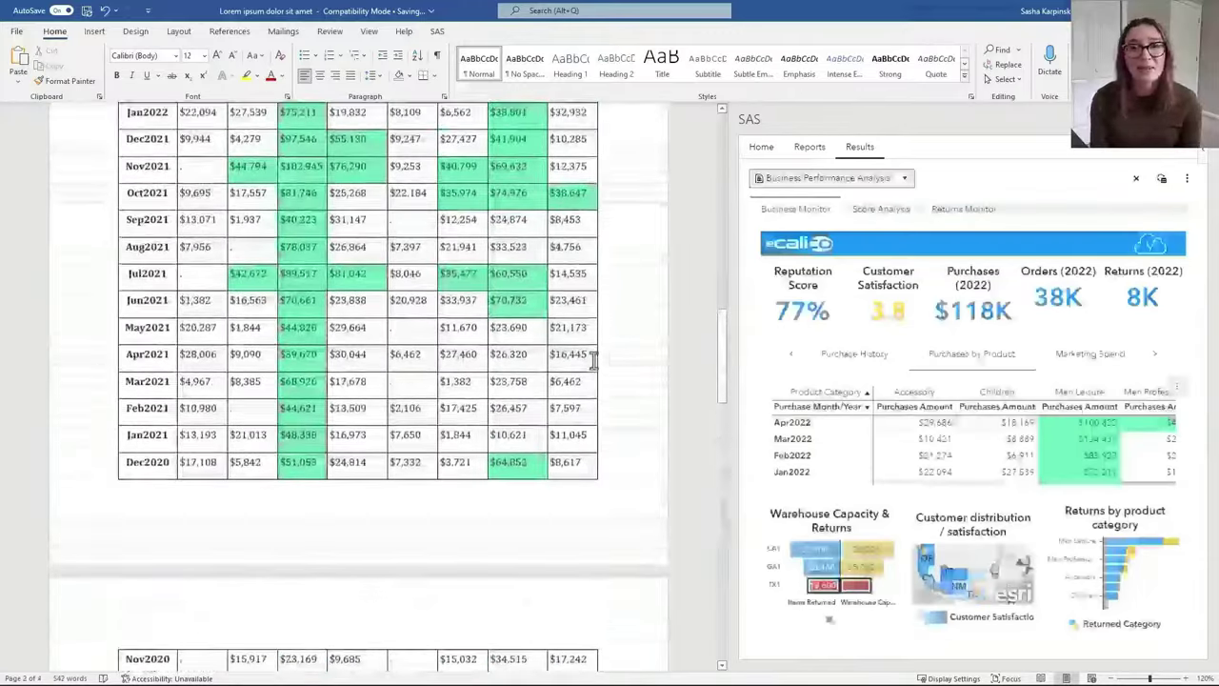
{"action": "scroll", "coordinate": [592, 360], "scroll_direction": "up", "scroll_amount": 2}
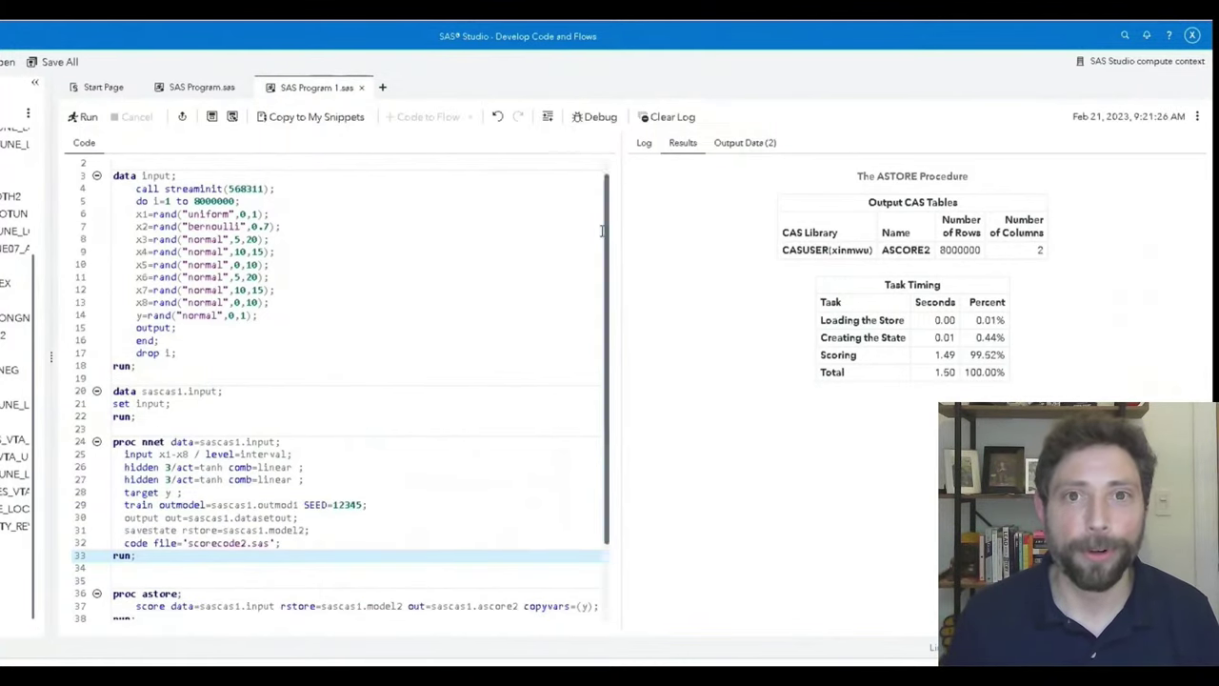
Review the SAS Program 1 code and switch to its Log.
{"action": "scroll", "coordinate": [611, 225], "scroll_direction": "up", "scroll_amount": 1}
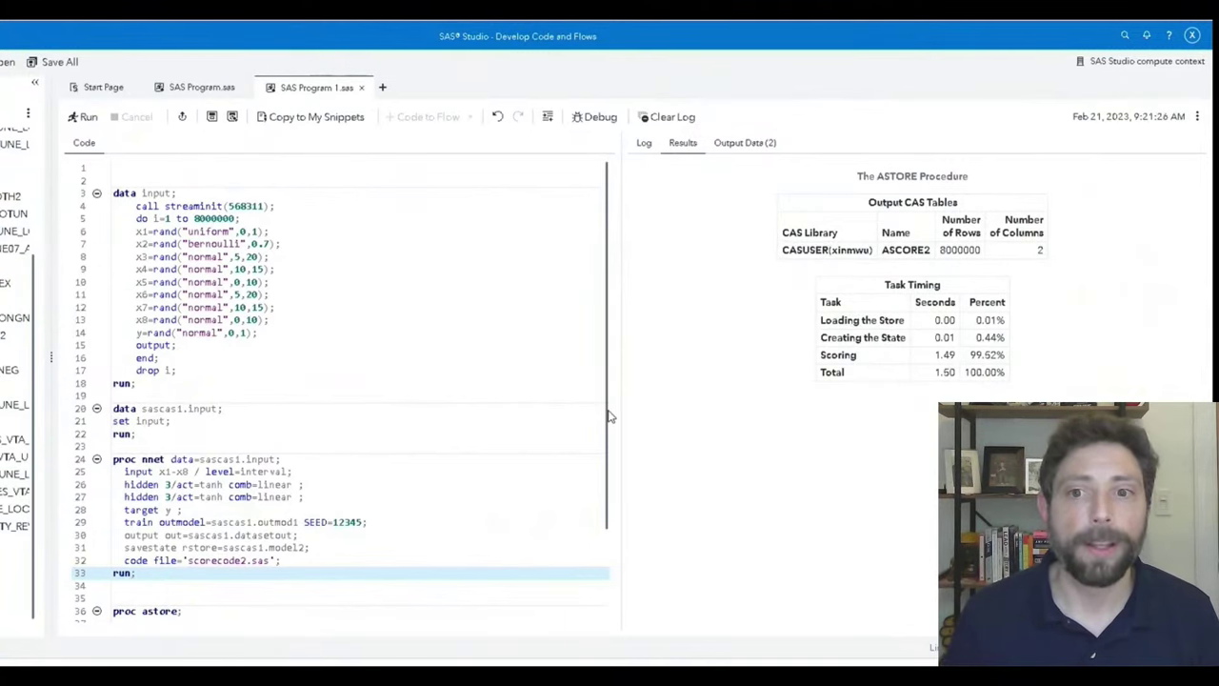
{"action": "left_click_drag", "start_coordinate": [610, 420], "coordinate": [609, 457]}
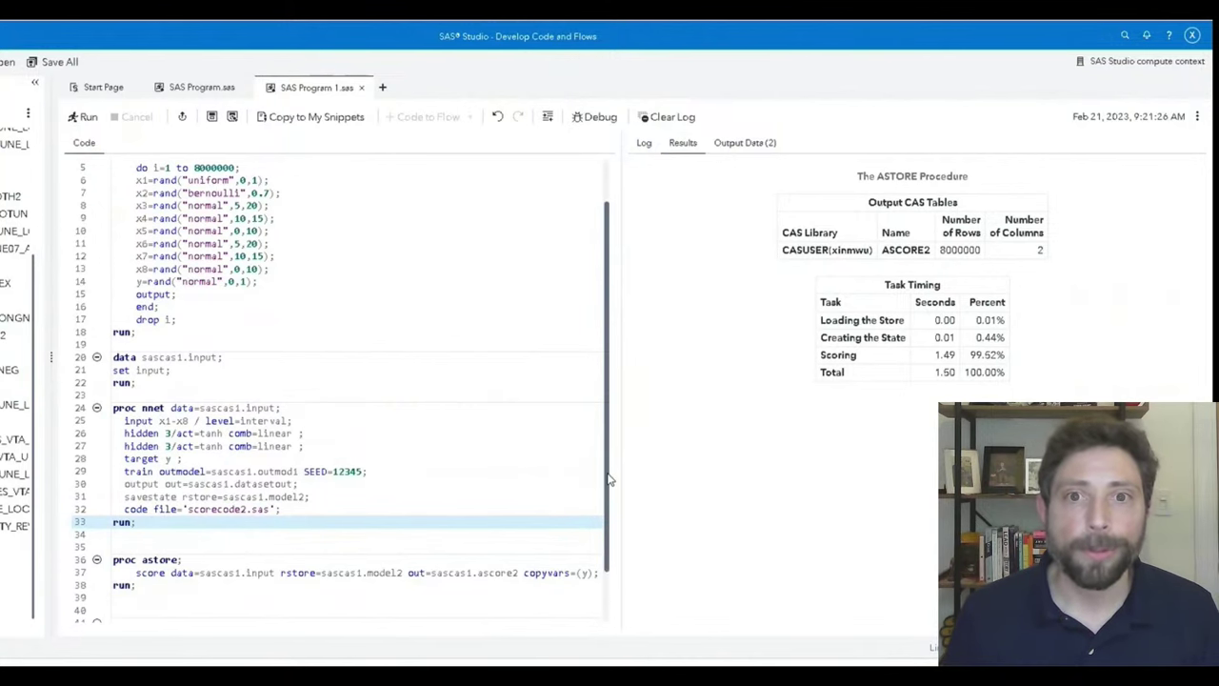
{"action": "scroll", "coordinate": [607, 457], "scroll_direction": "up", "scroll_amount": 2}
{"action": "scroll", "coordinate": [608, 437], "scroll_direction": "up", "scroll_amount": 2}
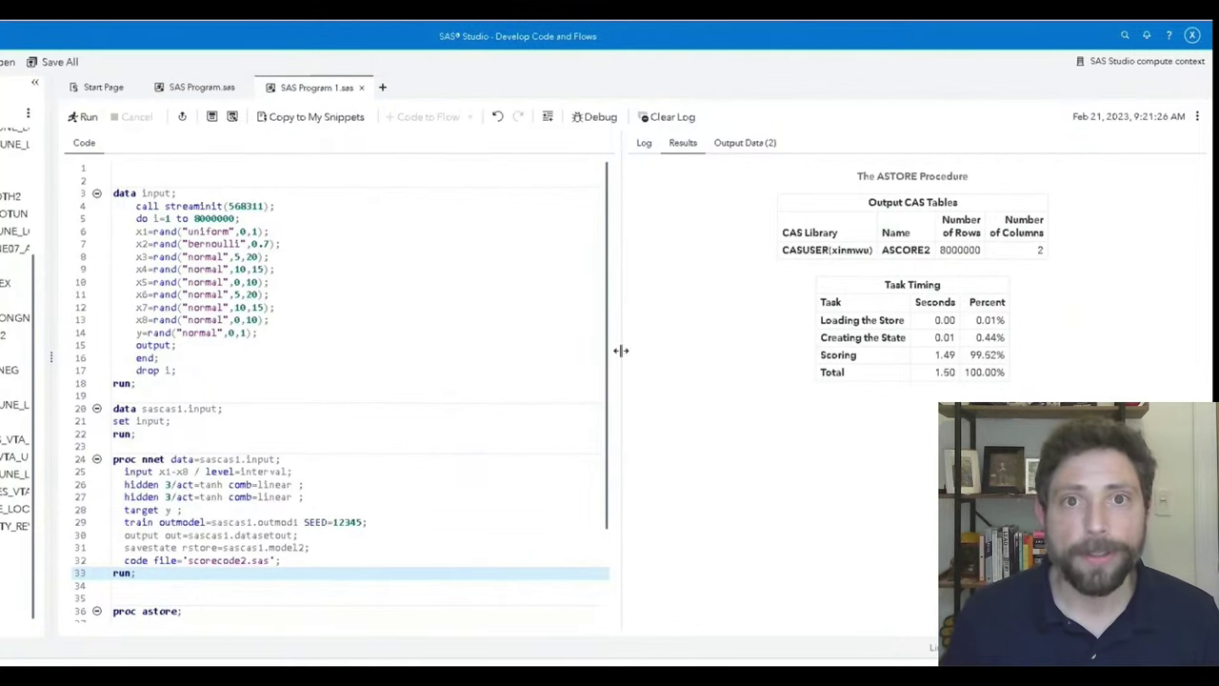
{"action": "left_click", "coordinate": [644, 143]}
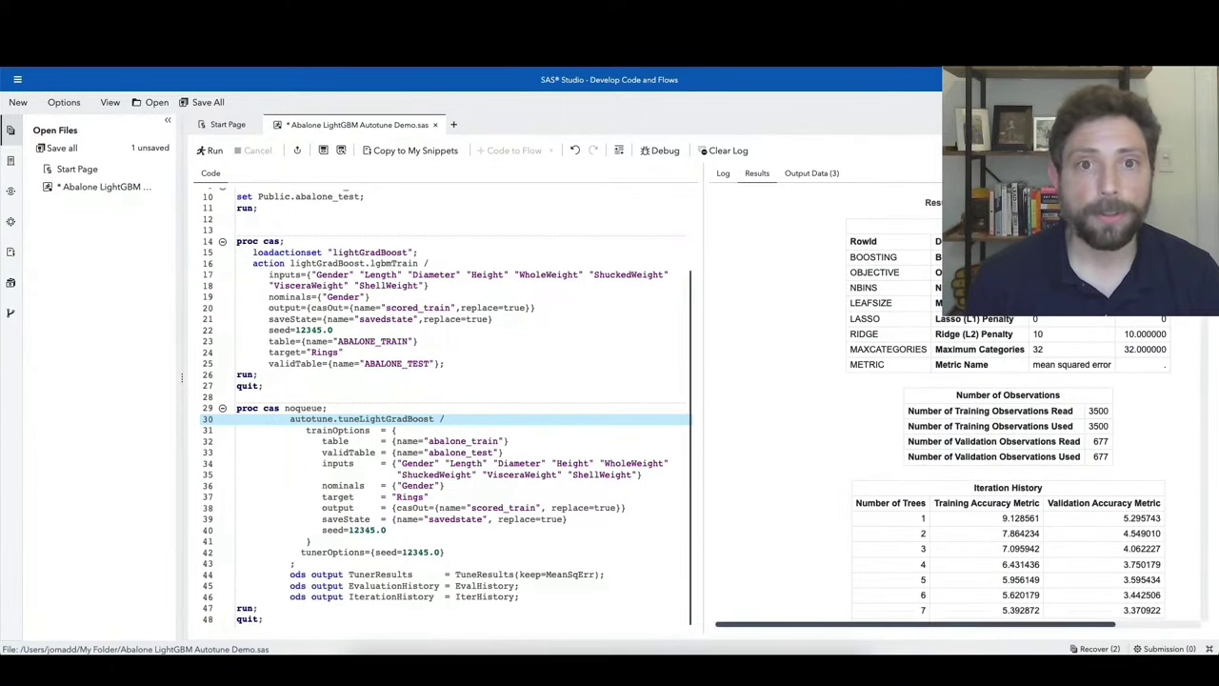
Scroll the Results down to the Tuner Results and Tuner Iteration History tables.
{"action": "scroll", "coordinate": [1198, 328], "scroll_direction": "down", "scroll_amount": 15}
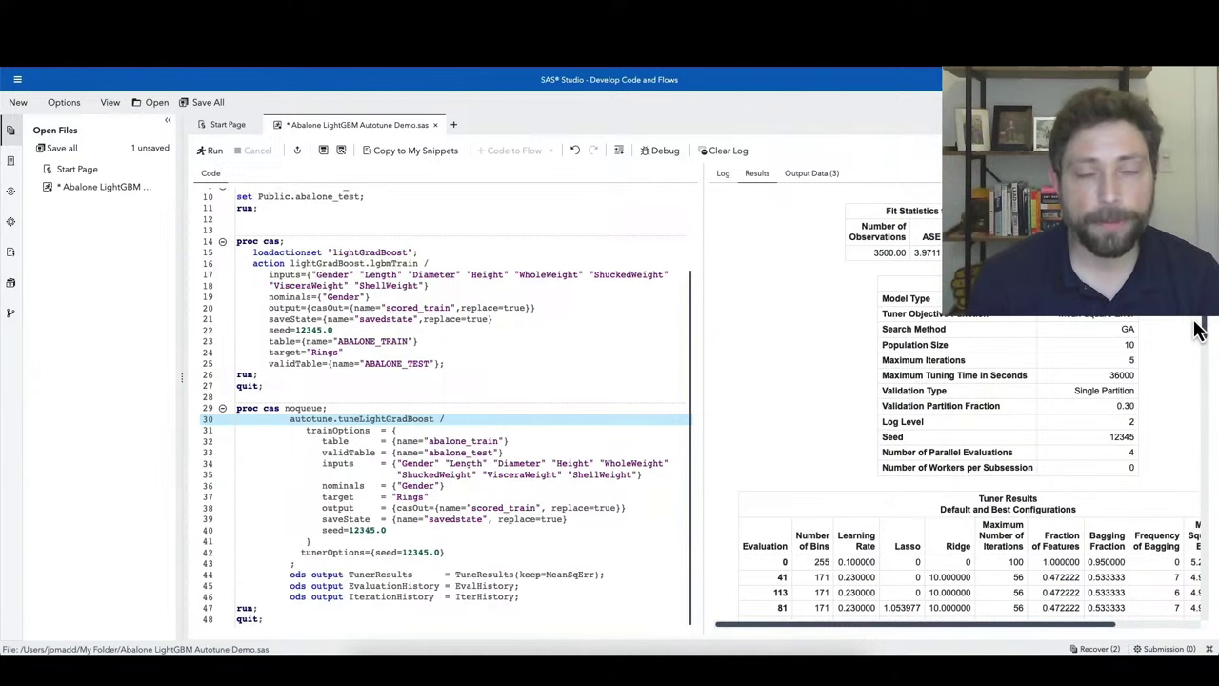
{"action": "scroll", "coordinate": [1198, 328], "scroll_direction": "down", "scroll_amount": 5}
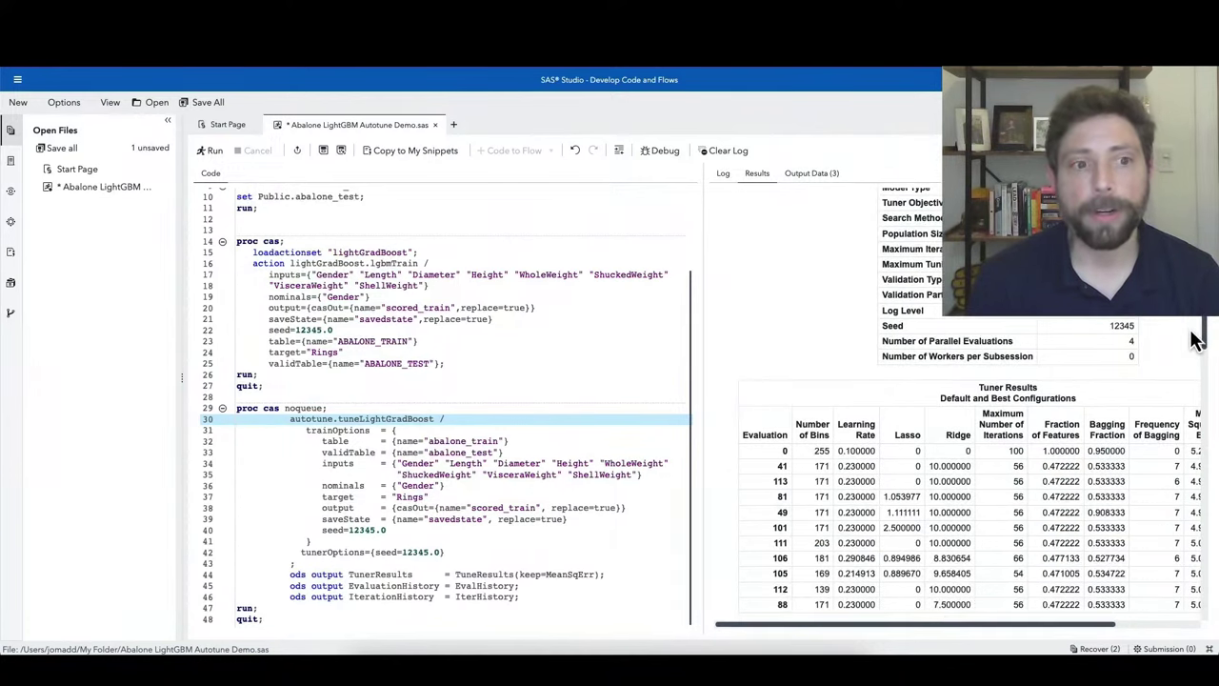
{"action": "left_click_drag", "start_coordinate": [1191, 340], "coordinate": [1192, 347]}
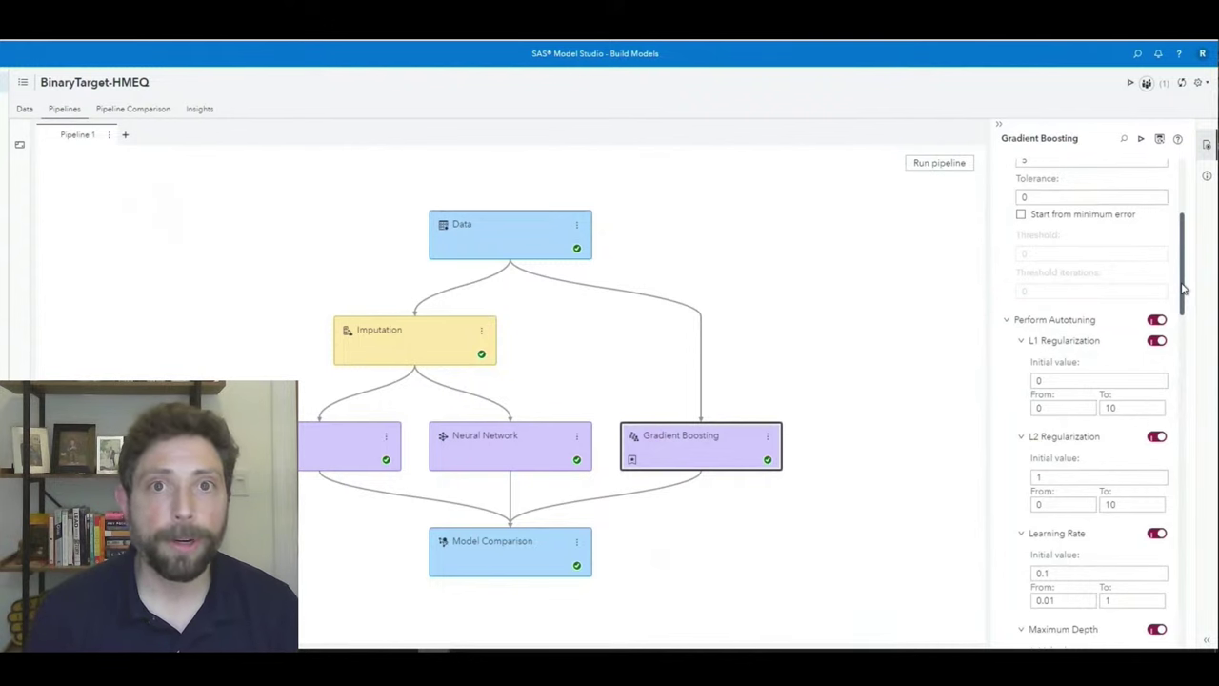
Check the Gradient Boosting Search Options, keeping the Genetic algorithm search method.
{"action": "left_click_drag", "start_coordinate": [1183, 288], "coordinate": [1195, 473]}
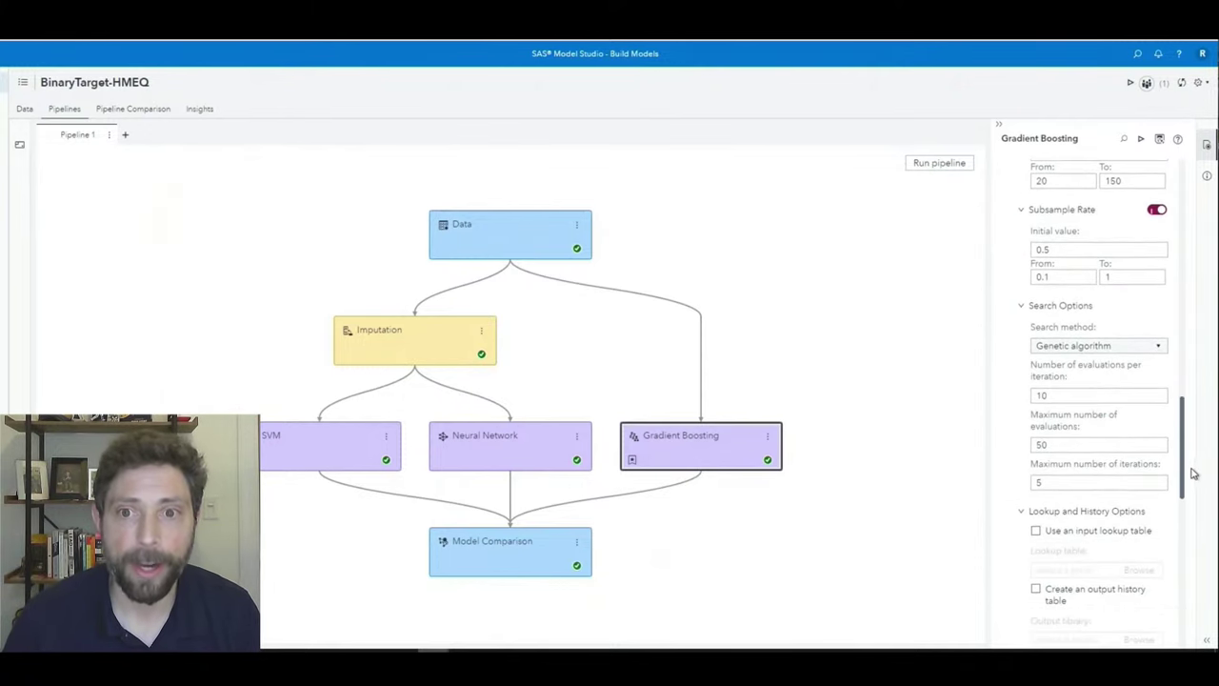
{"action": "left_click", "coordinate": [1091, 354]}
{"action": "left_click", "coordinate": [1181, 414]}
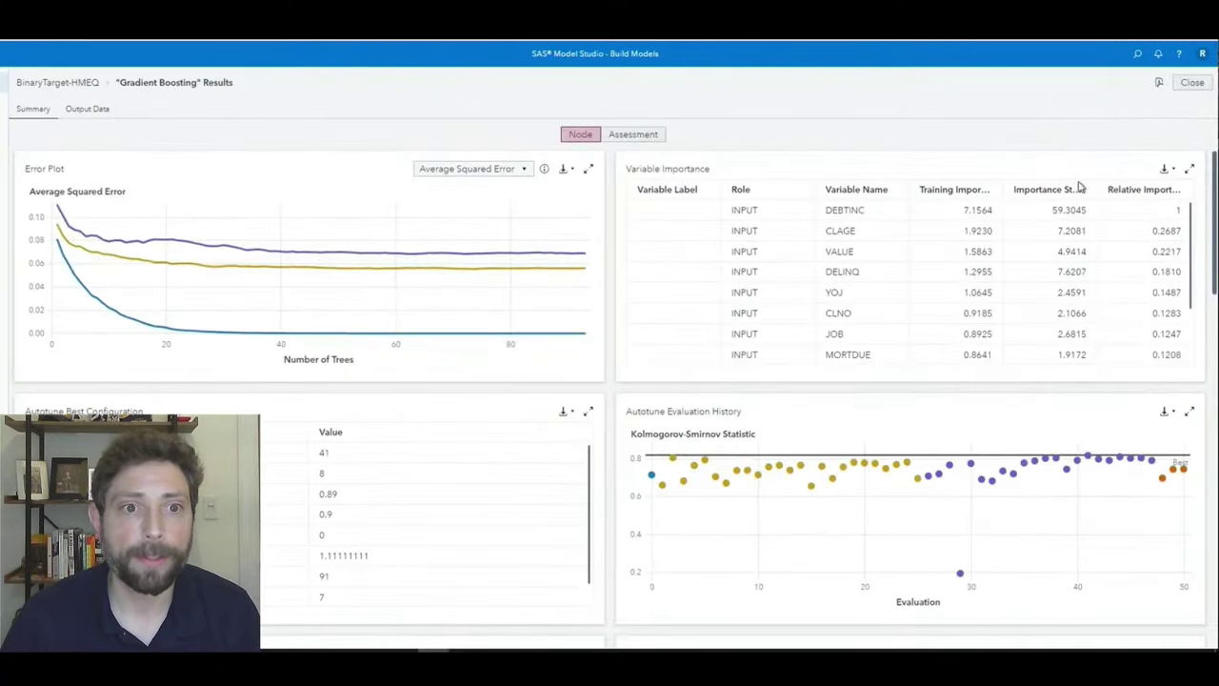
{"action": "left_click_drag", "start_coordinate": [1215, 180], "coordinate": [1214, 252]}
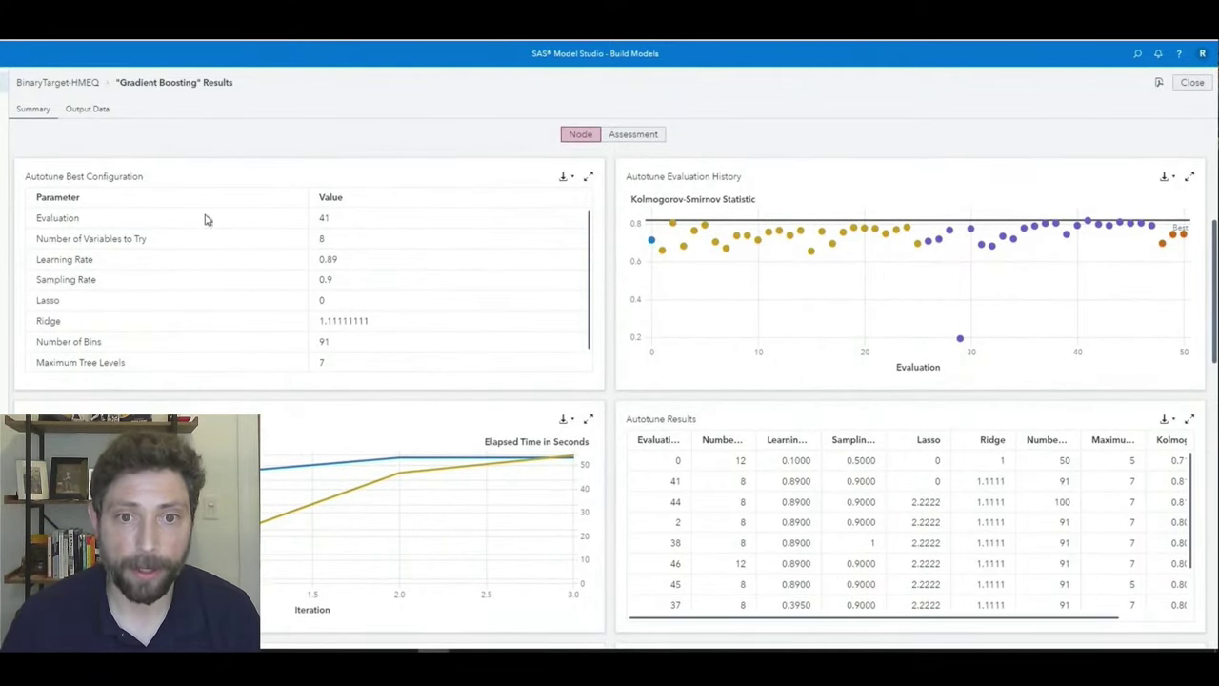
{"action": "left_click", "coordinate": [1190, 176]}
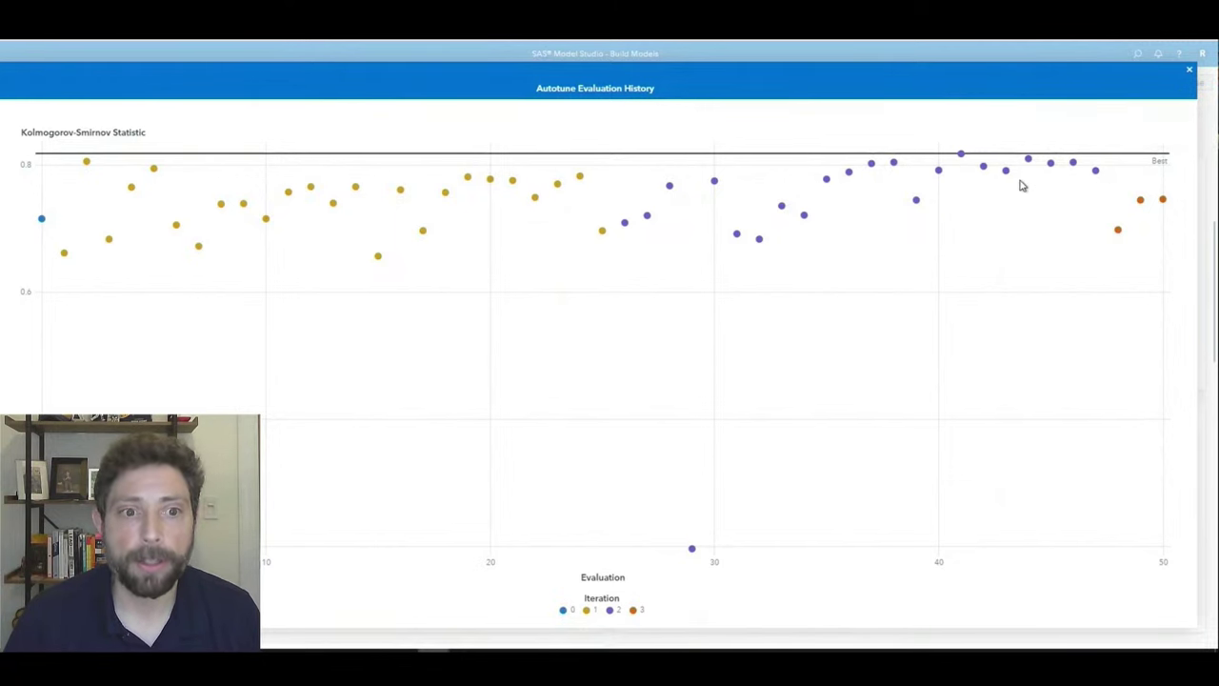
{"action": "mouse_move", "coordinate": [961, 156]}
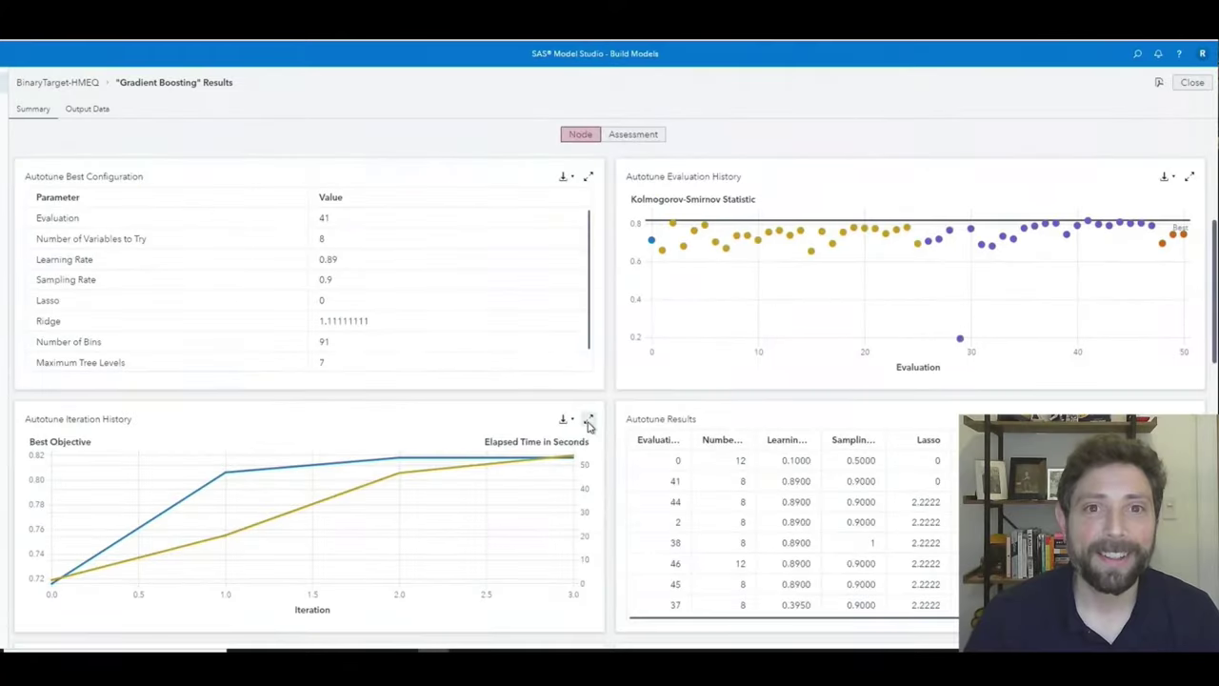
{"action": "left_click", "coordinate": [588, 422]}
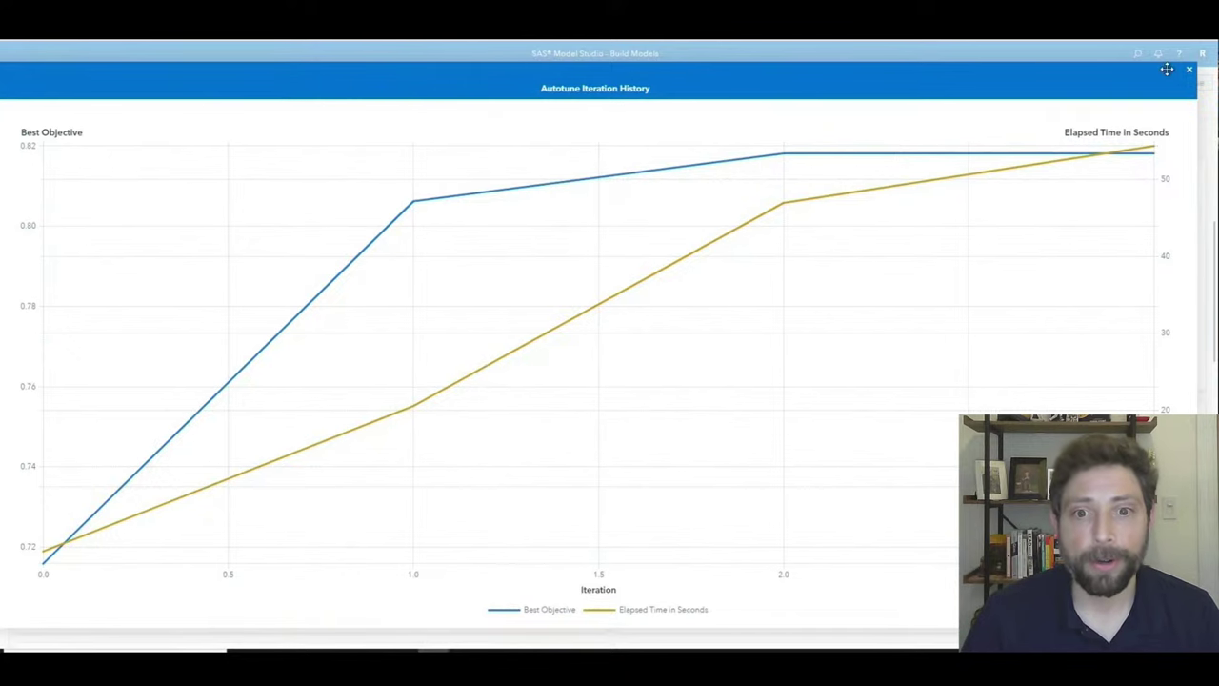
{"action": "left_click", "coordinate": [1178, 91]}
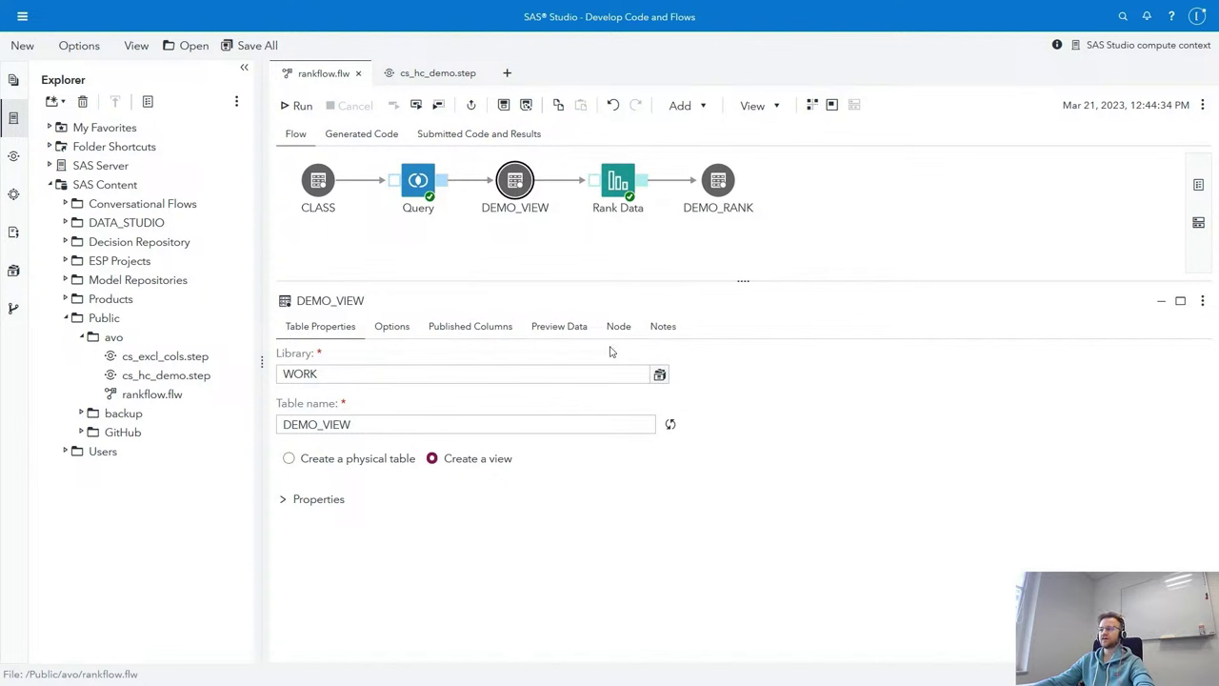
Show the Rank Data step settings ranking Age from DEMO_VIEW.
{"action": "left_click", "coordinate": [617, 187]}
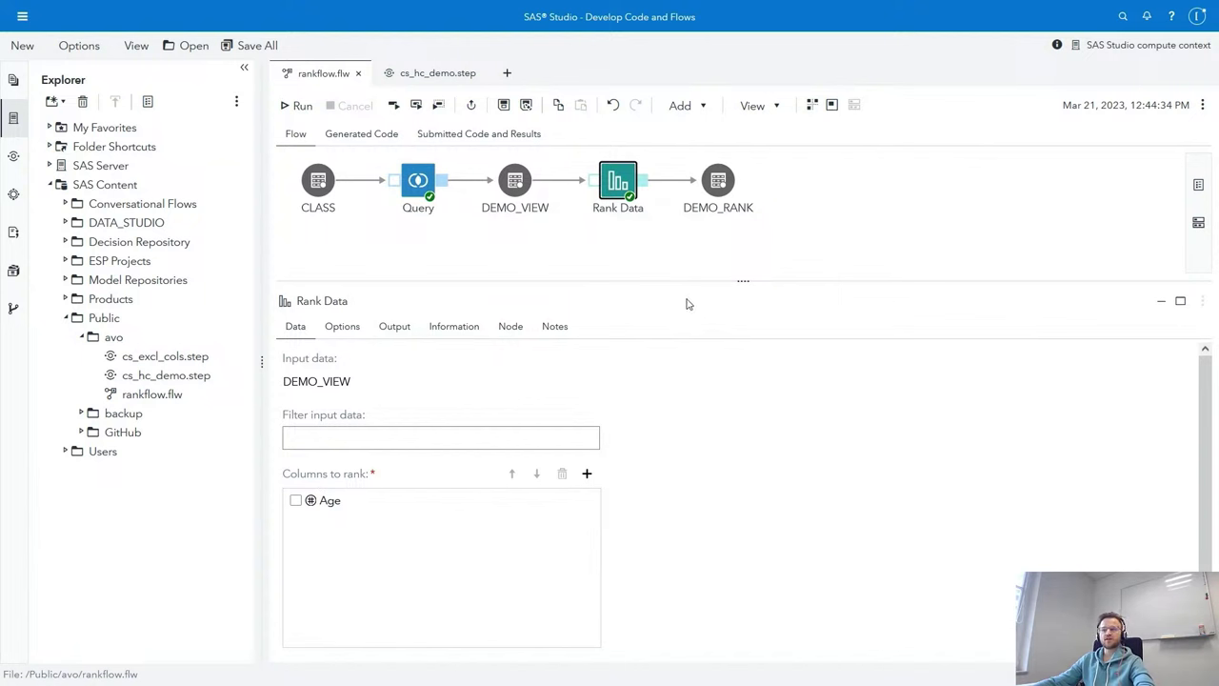
Look at rankflow.flw's Redeploy jobs option, then switch to the cs_hc_demo.step designer.
{"action": "right_click", "coordinate": [202, 393]}
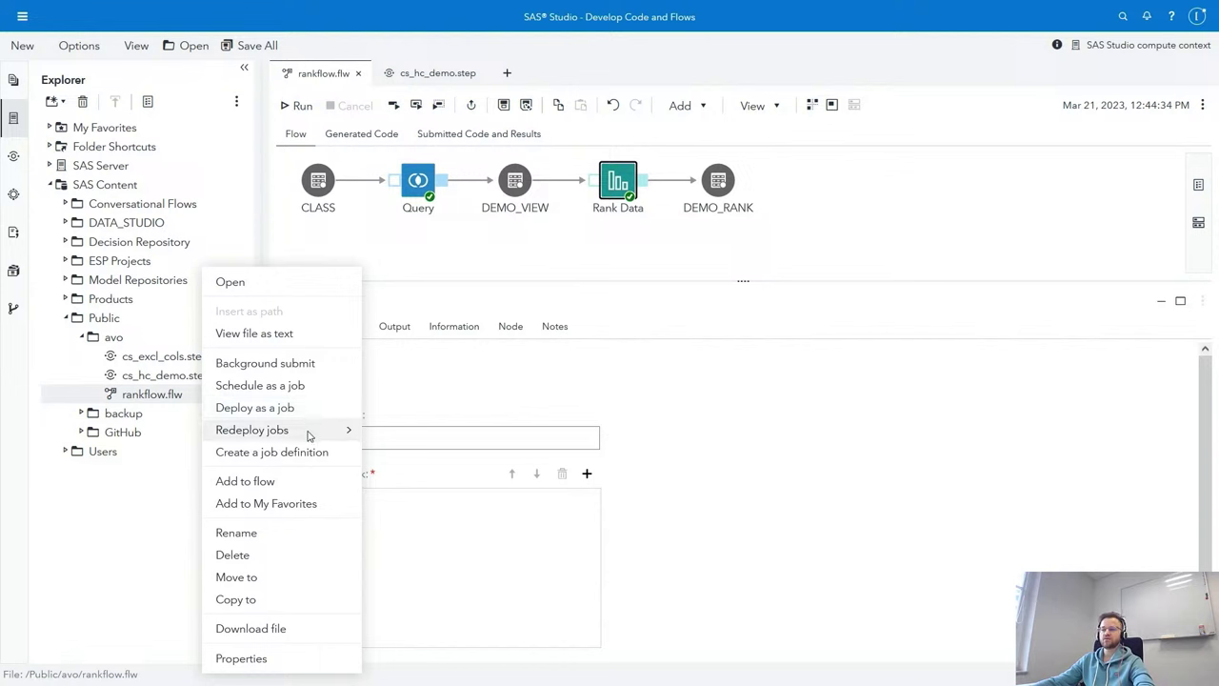
{"action": "mouse_move", "coordinate": [315, 430]}
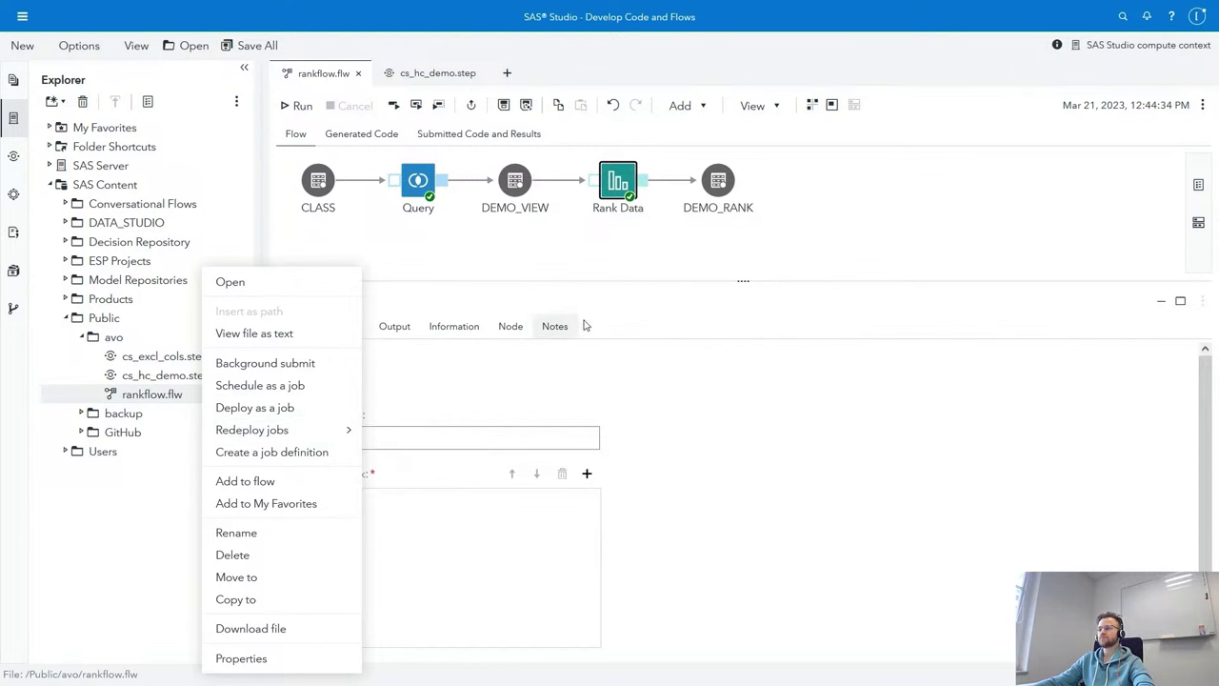
{"action": "left_click", "coordinate": [621, 309]}
{"action": "left_click", "coordinate": [434, 76]}
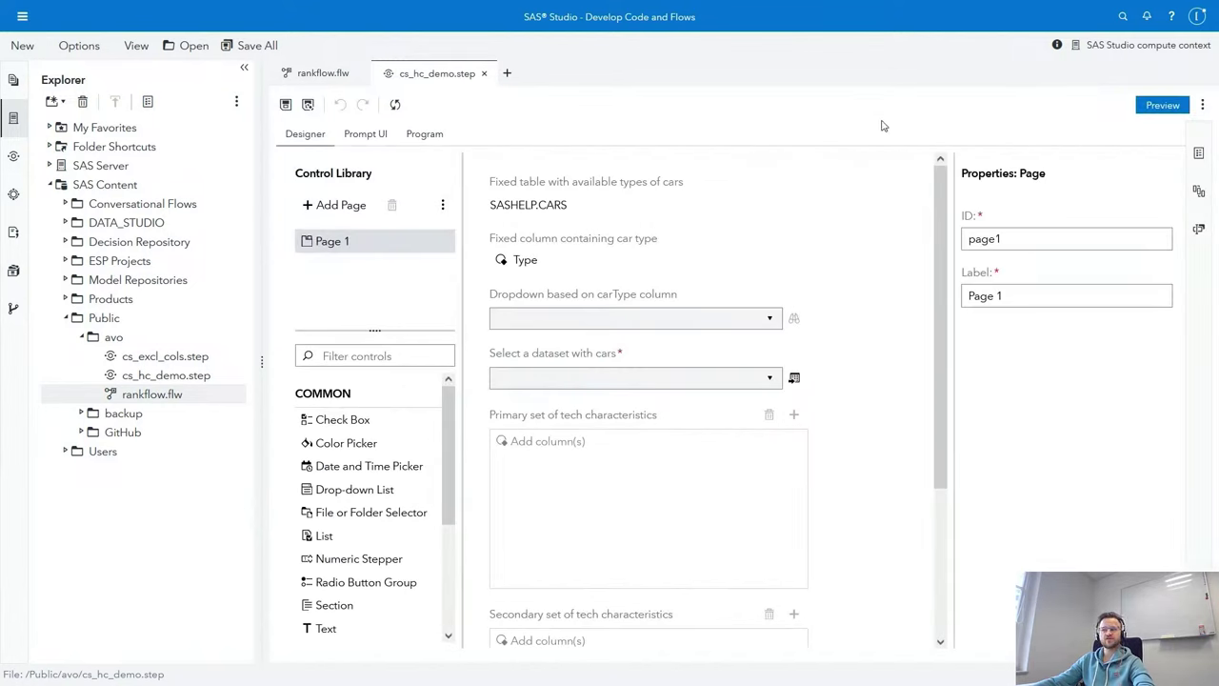
Inspect the fixed cars table control, then expand tech_spec_2's Exclude columns rule.
{"action": "left_click", "coordinate": [744, 182]}
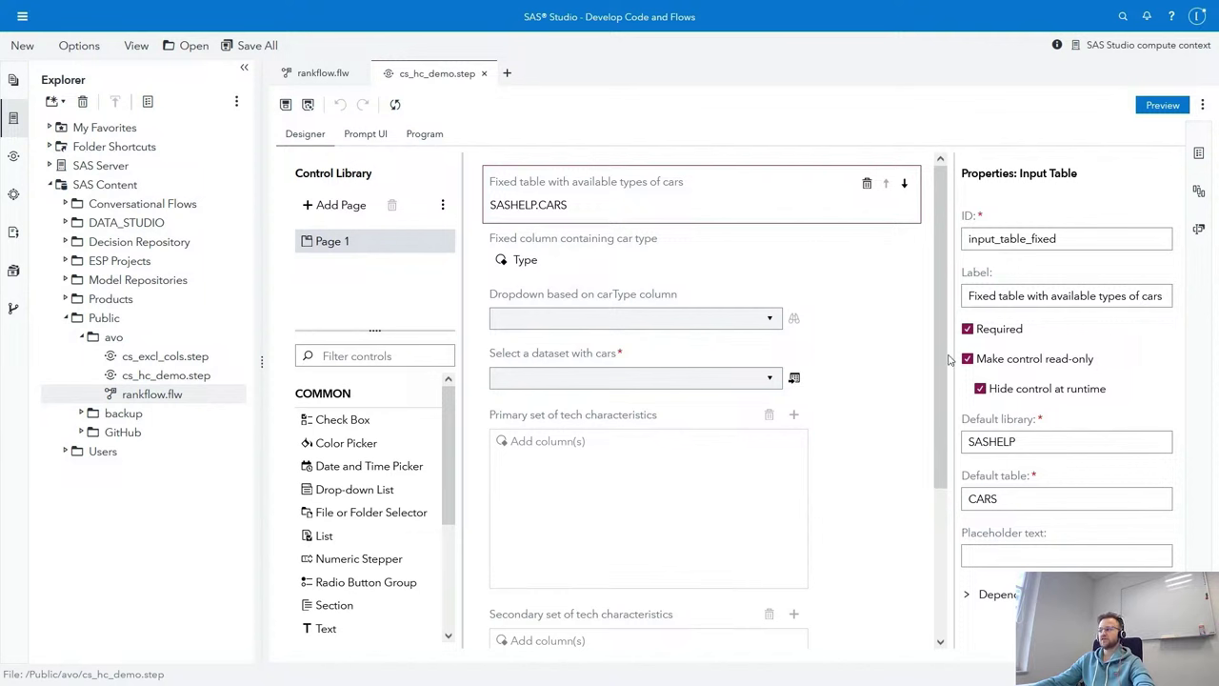
{"action": "scroll", "coordinate": [818, 441], "scroll_direction": "down", "scroll_amount": 3}
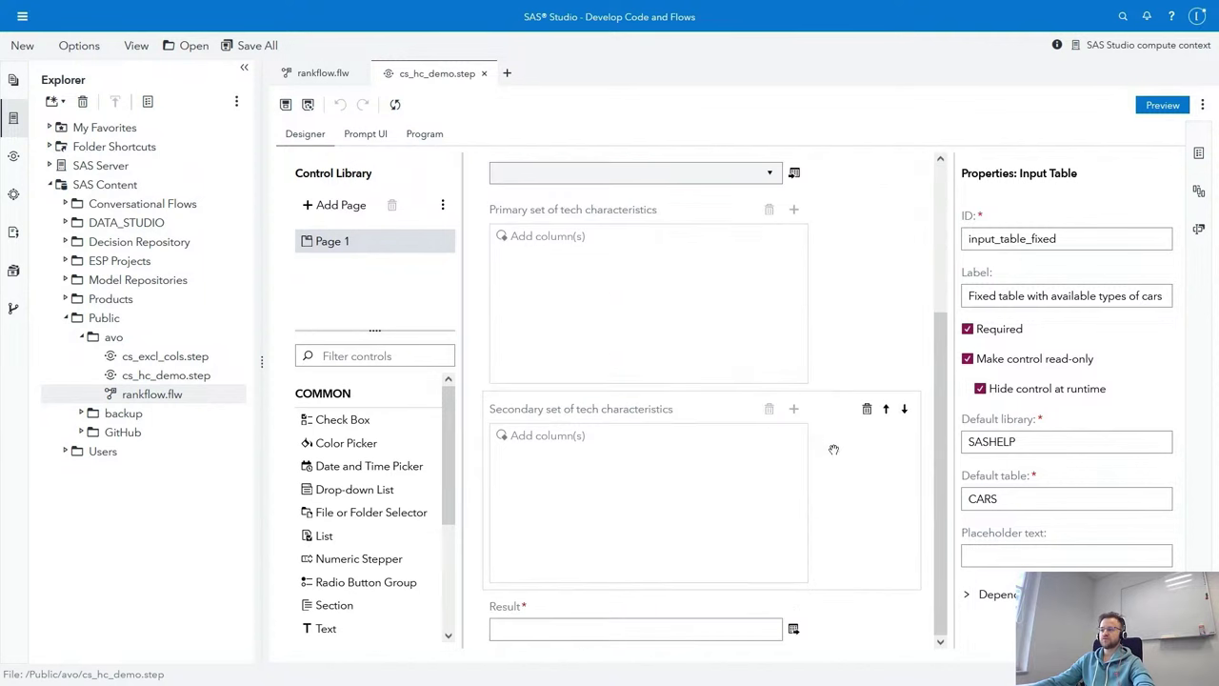
{"action": "left_click", "coordinate": [833, 450]}
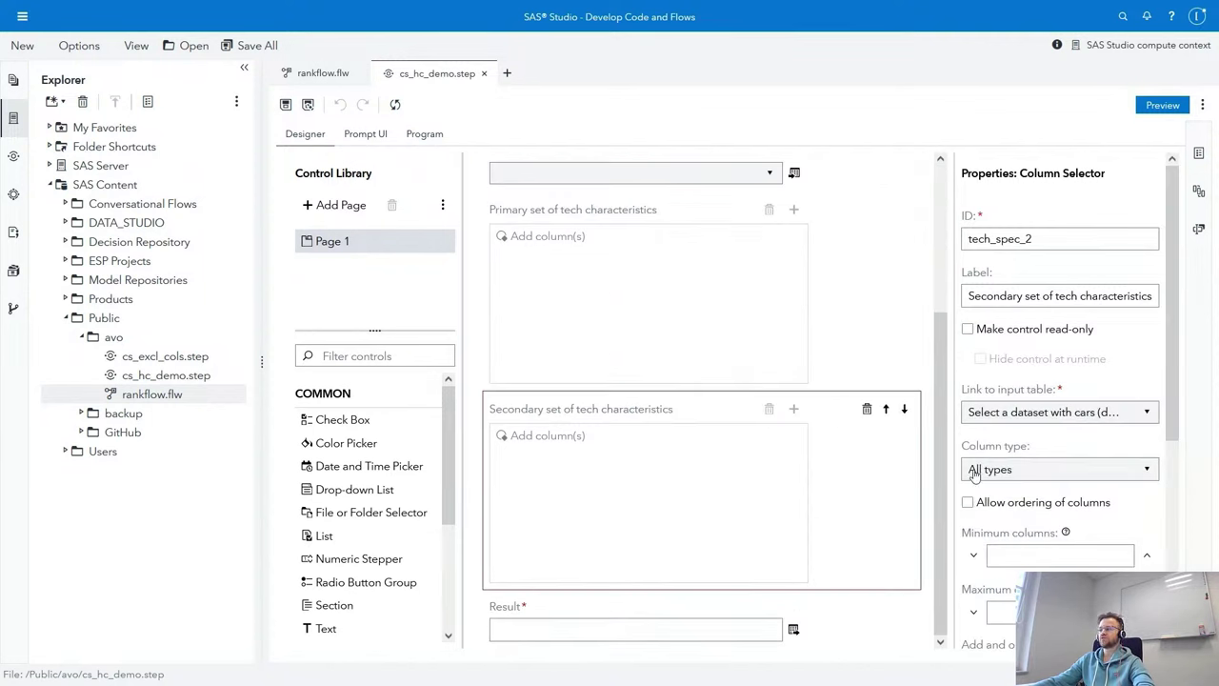
{"action": "scroll", "coordinate": [975, 476], "scroll_direction": "down", "scroll_amount": 4}
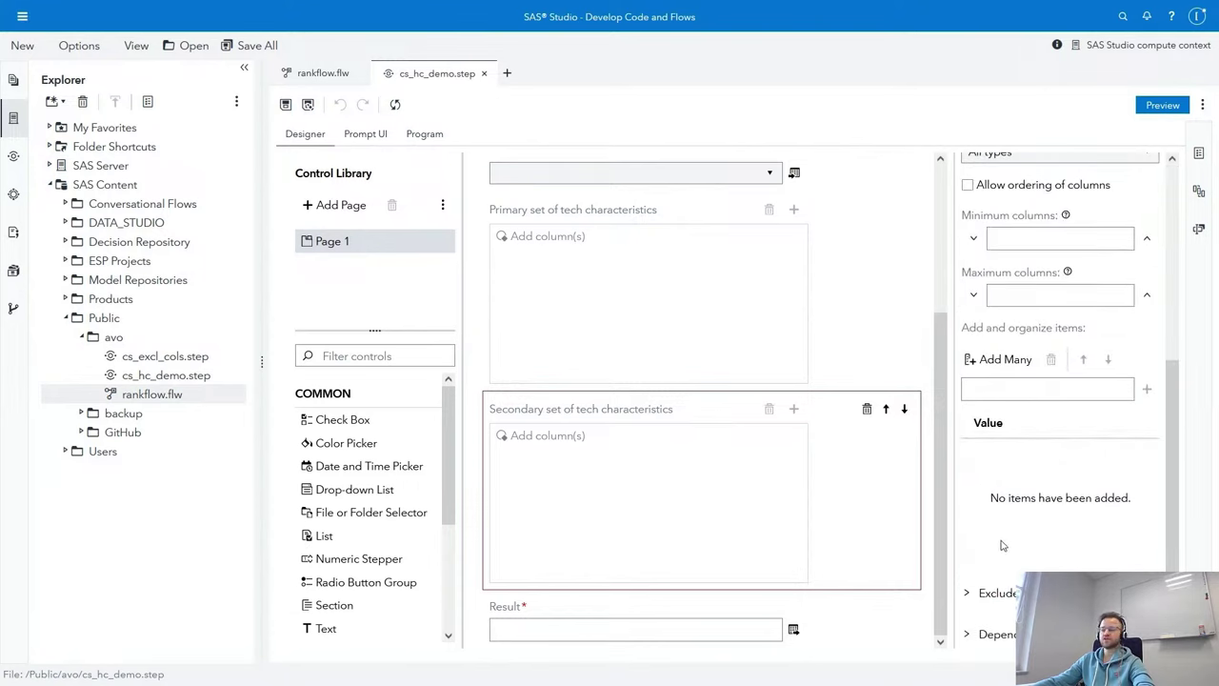
{"action": "left_click", "coordinate": [1048, 592]}
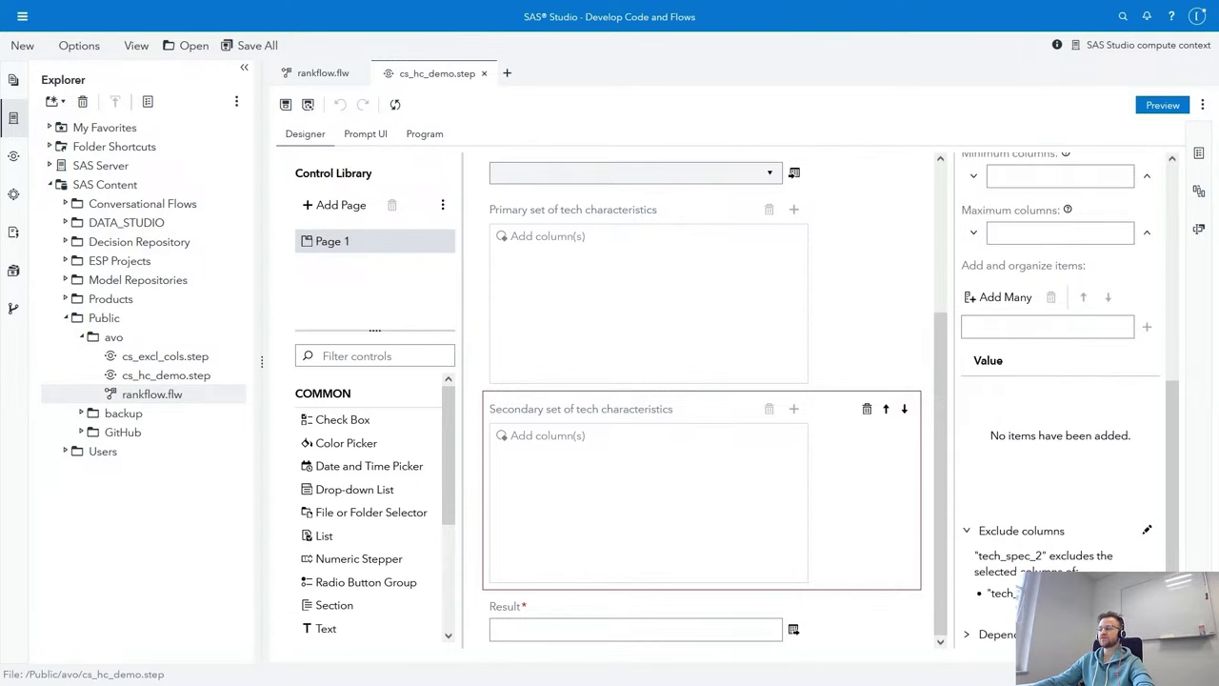